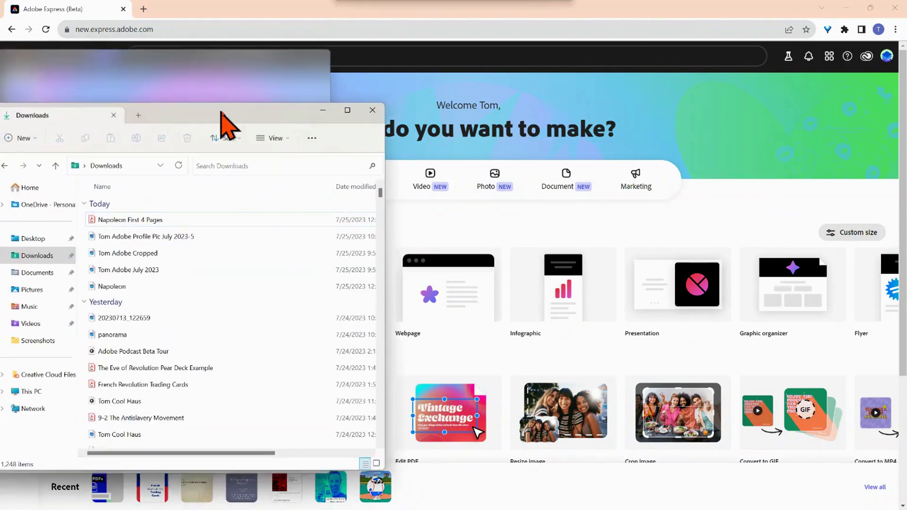
- Drag the Napoleon First 4 Pages PDF onto the Express home page and open it in the editor
{"action": "left_click", "coordinate": [175, 224]}
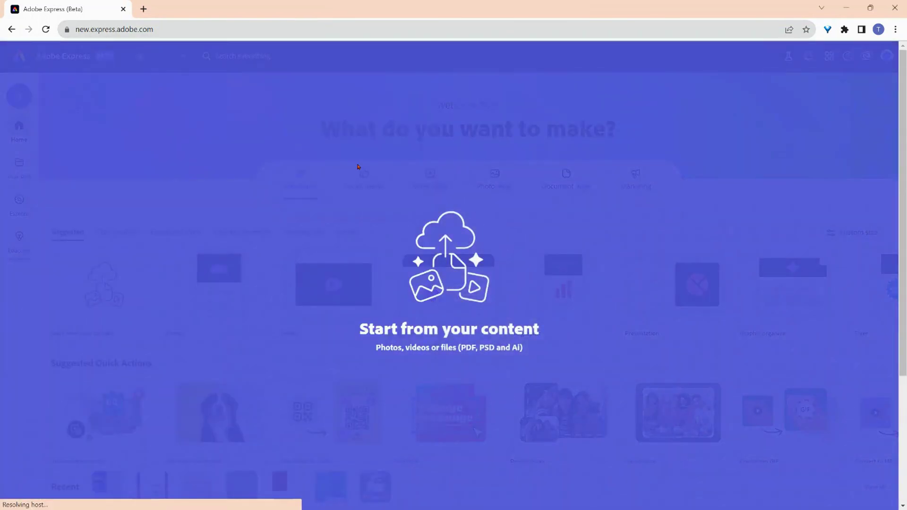
{"action": "left_click_drag", "start_coordinate": [174, 224], "coordinate": [261, 140]}
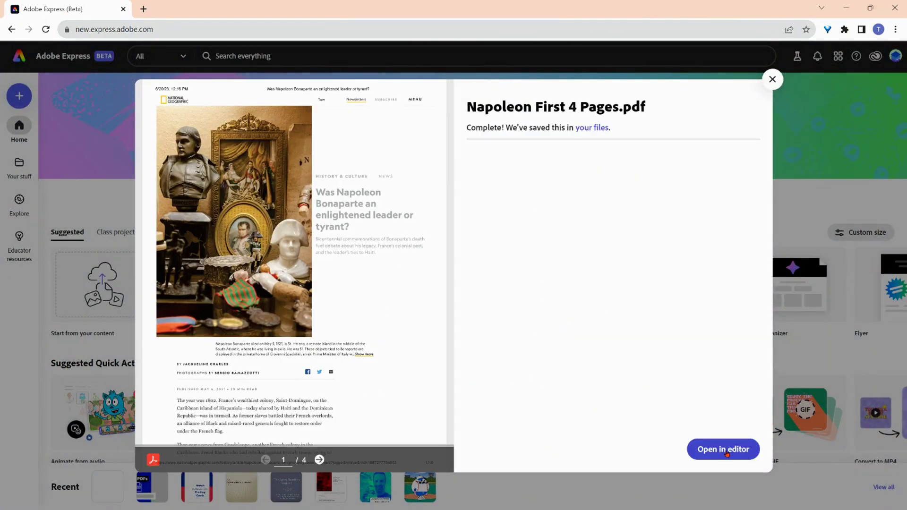
{"action": "left_click", "coordinate": [720, 448]}
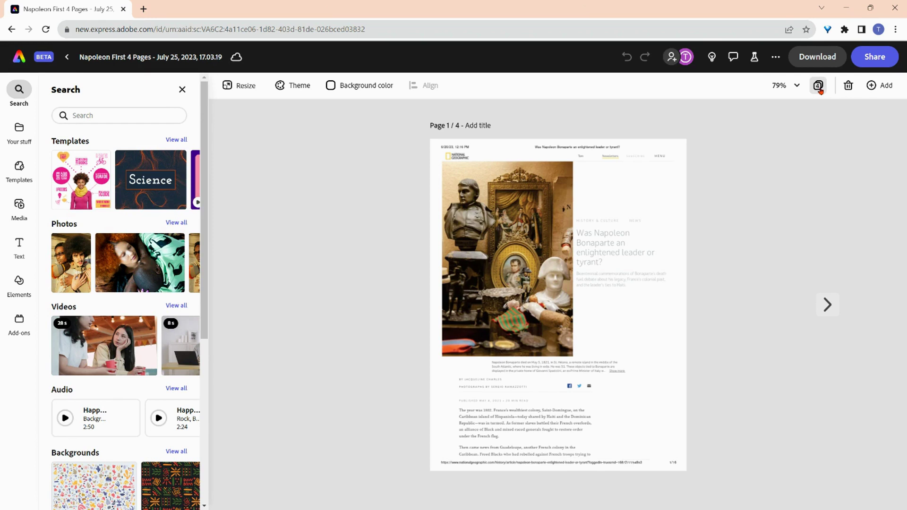
- Look over all four pages in the page grid, then go back to page 1
{"action": "left_click", "coordinate": [818, 85]}
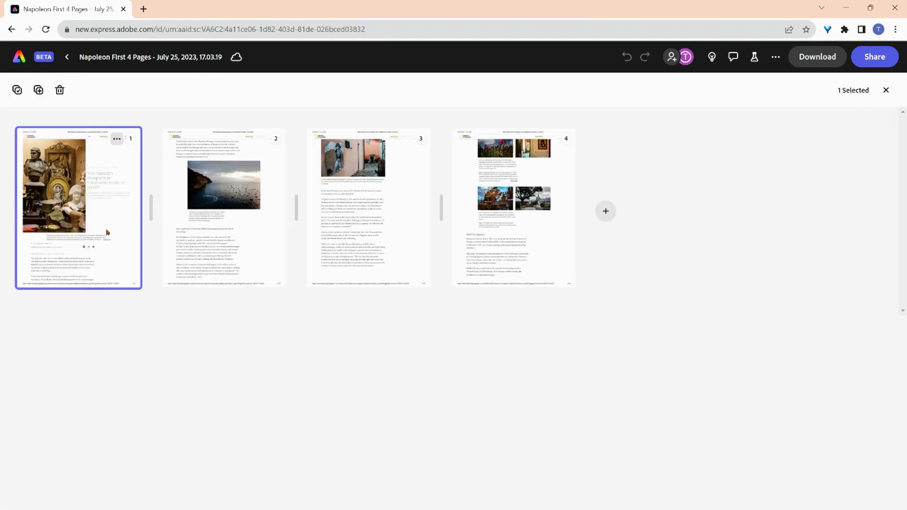
{"action": "double_click", "coordinate": [119, 210]}
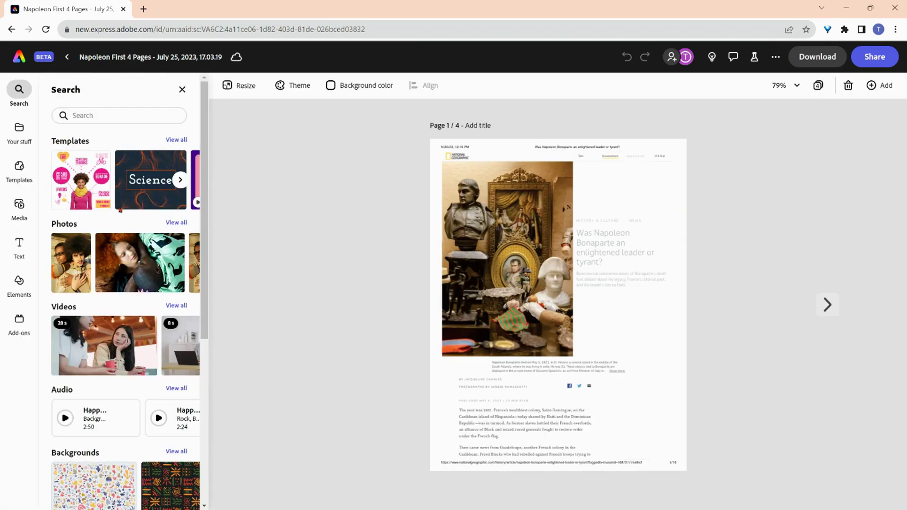
- Move the Napoleon photo toward the left edge and make it smaller
{"action": "left_click", "coordinate": [519, 263]}
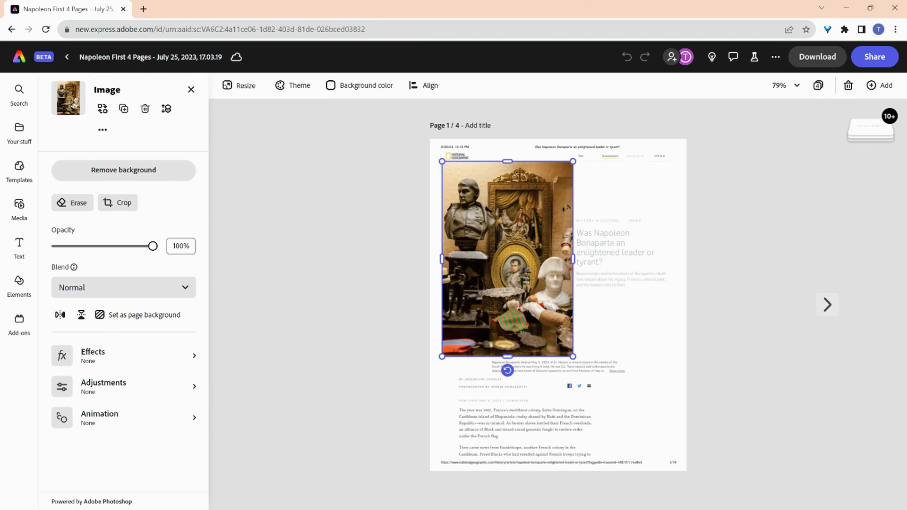
{"action": "mouse_move", "coordinate": [559, 298]}
{"action": "left_mouse_down"}
{"action": "mouse_move", "coordinate": [572, 295]}
{"action": "mouse_move", "coordinate": [554, 290]}
{"action": "left_mouse_up"}
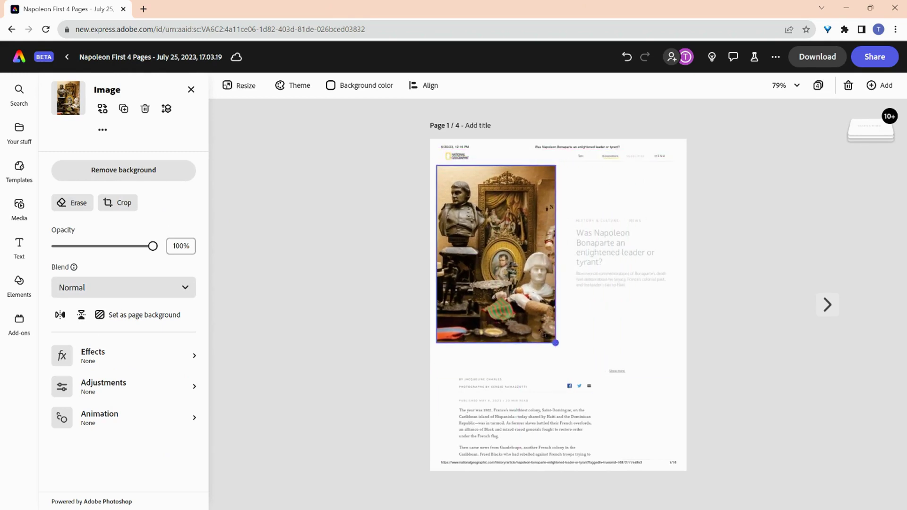
{"action": "mouse_move", "coordinate": [568, 350]}
{"action": "left_mouse_down"}
{"action": "mouse_move", "coordinate": [522, 302]}
{"action": "mouse_move", "coordinate": [559, 347]}
{"action": "left_mouse_up"}
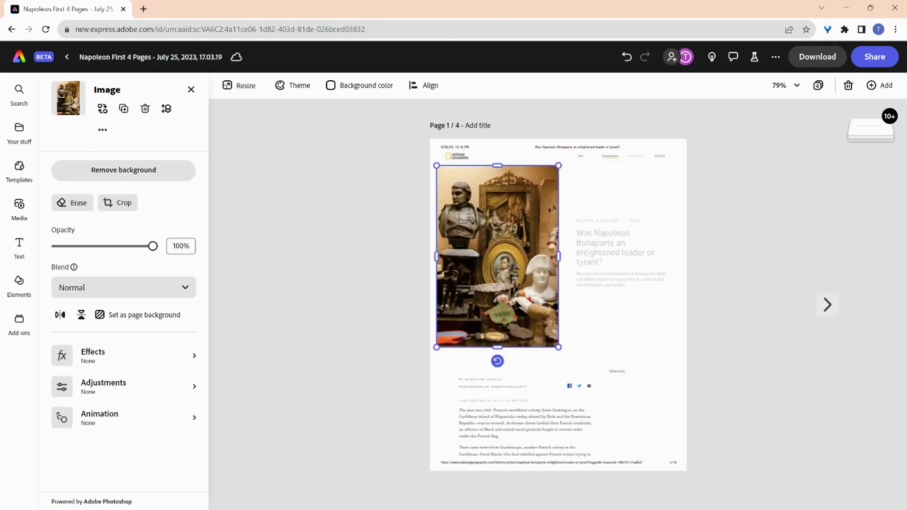
- Apply the second, blue-green Duotone effect to the photo, then select the headline text
{"action": "left_click", "coordinate": [145, 359]}
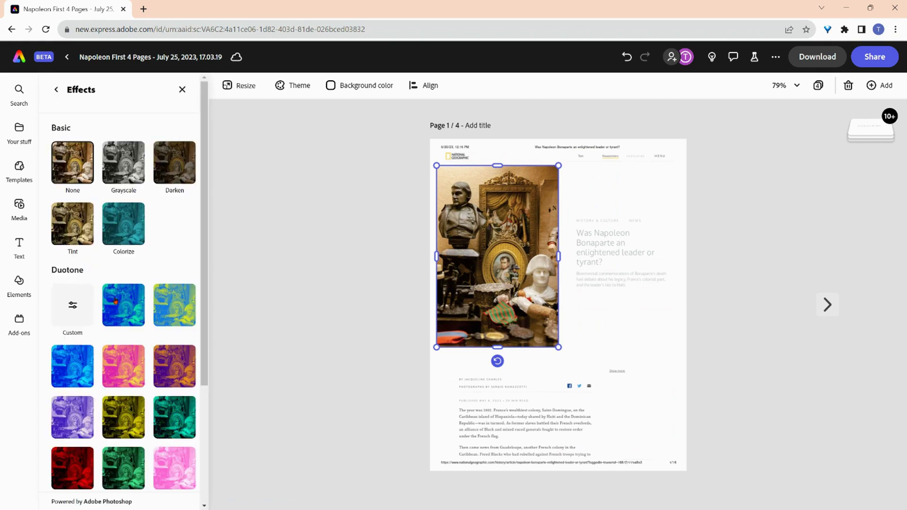
{"action": "left_click", "coordinate": [124, 305]}
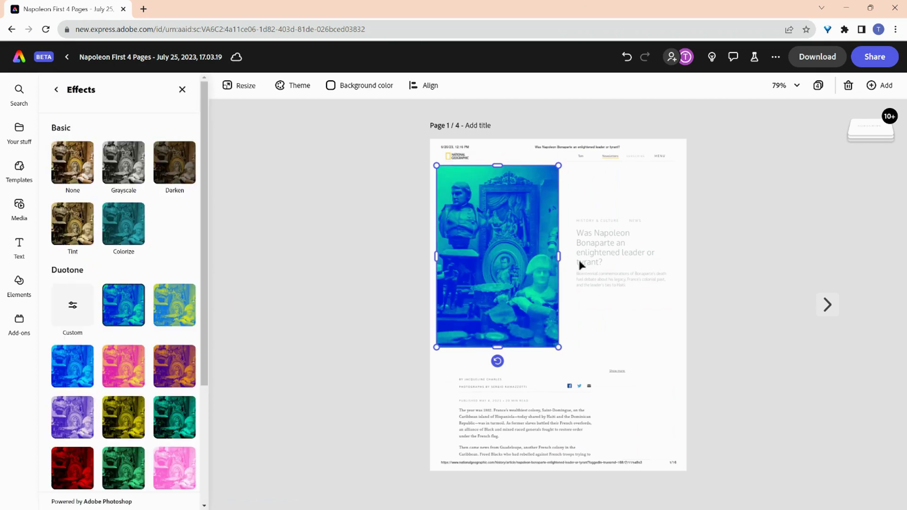
{"action": "left_click", "coordinate": [607, 251]}
{"action": "left_click_drag", "start_coordinate": [606, 251], "coordinate": [610, 250]}
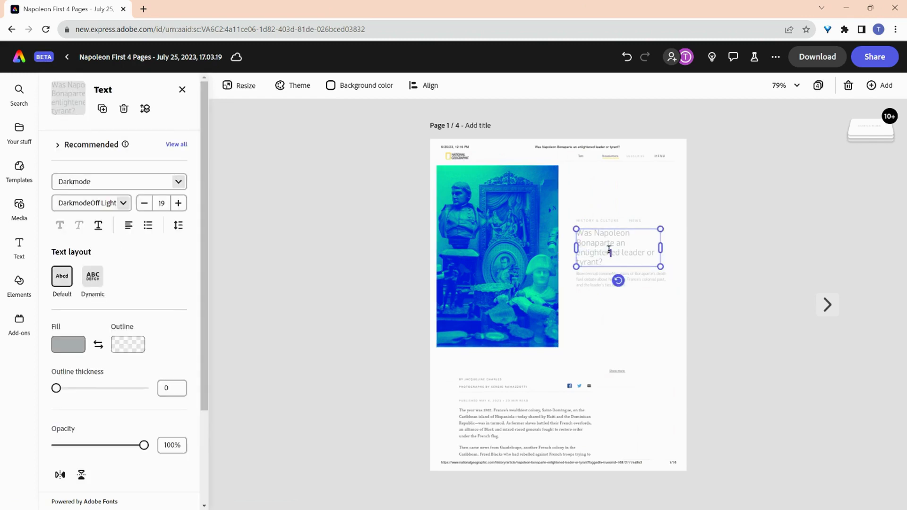
- Make all the headline text black and nudge its text box slightly left
{"action": "key", "text": "ctrl+a"}
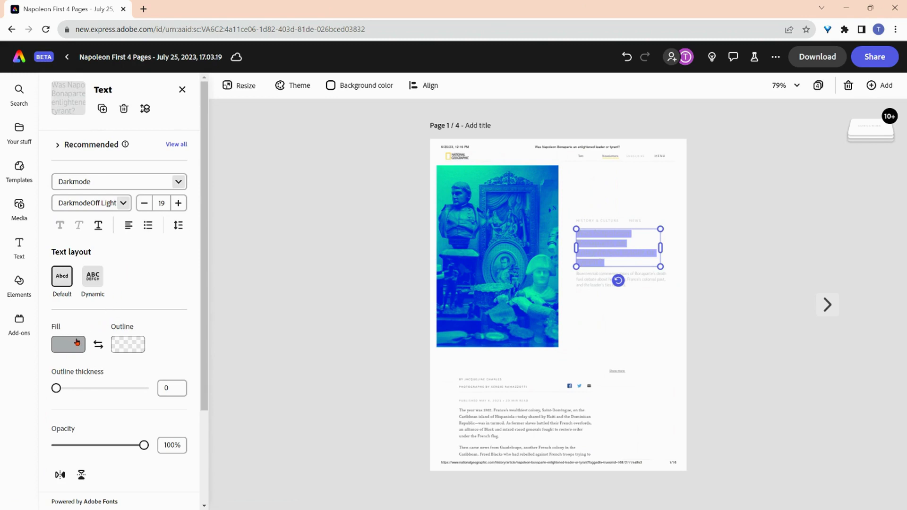
{"action": "left_click", "coordinate": [77, 343]}
{"action": "left_click", "coordinate": [110, 312]}
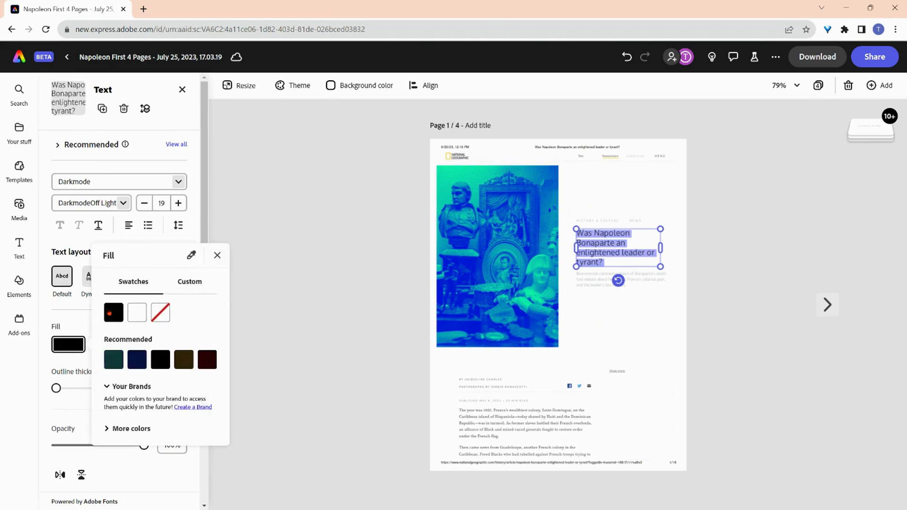
{"action": "left_click", "coordinate": [633, 312]}
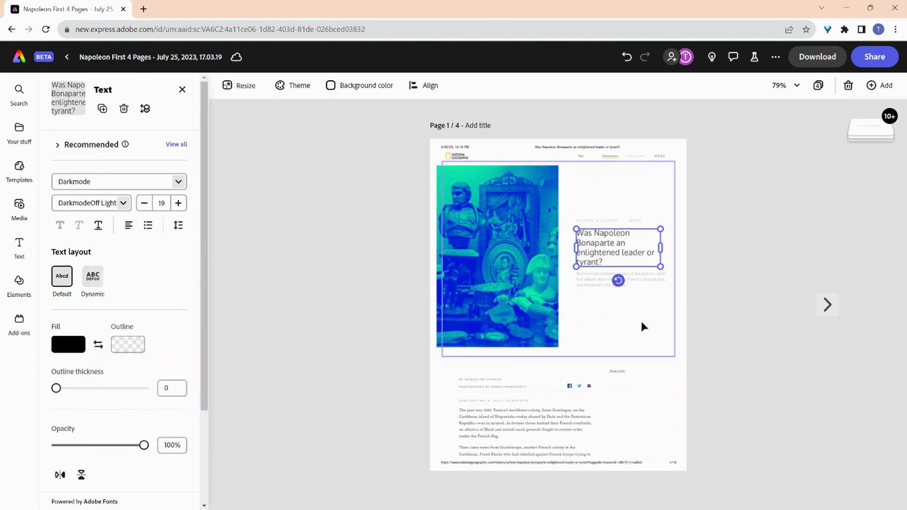
{"action": "mouse_move", "coordinate": [628, 253]}
{"action": "left_mouse_down"}
{"action": "mouse_move", "coordinate": [637, 288]}
{"action": "mouse_move", "coordinate": [622, 252]}
{"action": "left_mouse_up"}
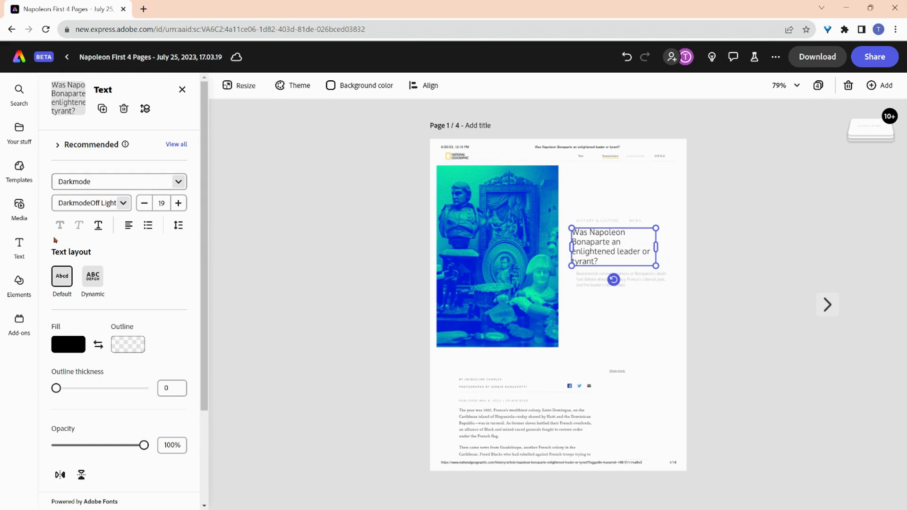
- Add a new text box and move it below the headline
{"action": "left_click", "coordinate": [20, 243]}
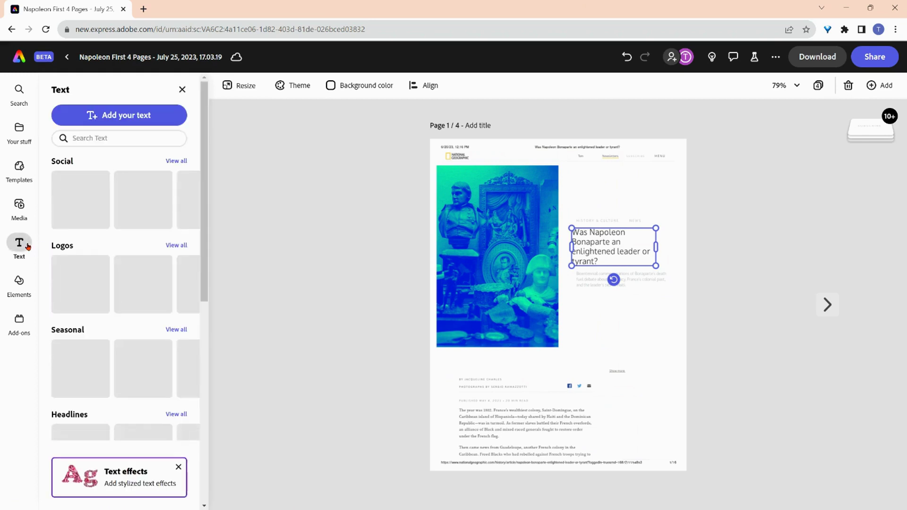
{"action": "left_click", "coordinate": [117, 114]}
{"action": "key", "text": "Escape"}
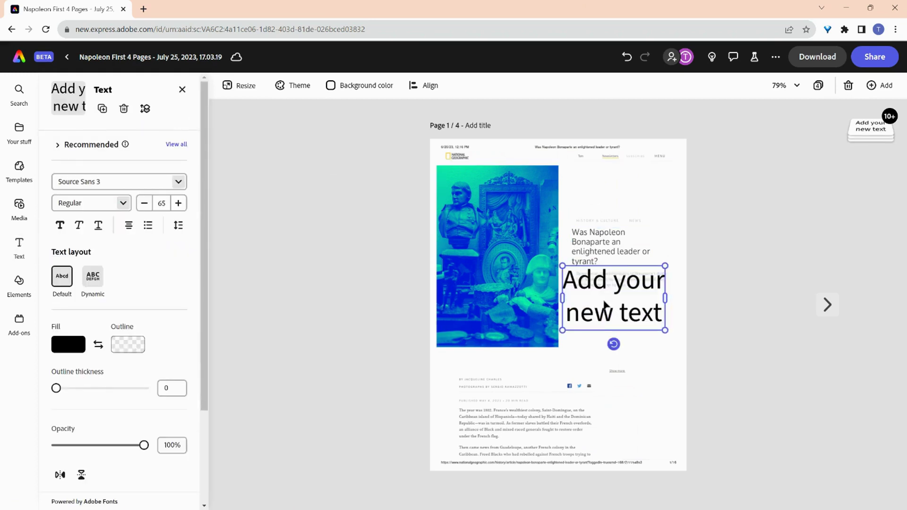
{"action": "mouse_move", "coordinate": [604, 307]}
{"action": "left_mouse_down"}
{"action": "mouse_move", "coordinate": [611, 337]}
{"action": "mouse_move", "coordinate": [671, 365]}
{"action": "left_mouse_up"}
- Correct the text to read 'Comments' and widen the box so it fits one line
{"action": "left_click", "coordinate": [598, 321]}
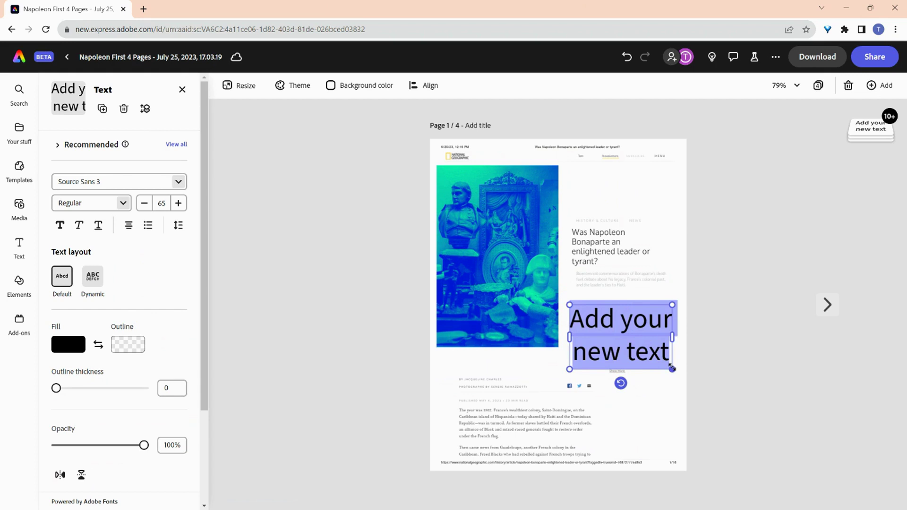
{"action": "type", "text": "Commenyts"}
{"action": "key", "text": "BackSpace"}
{"action": "key", "text": "BackSpace"}
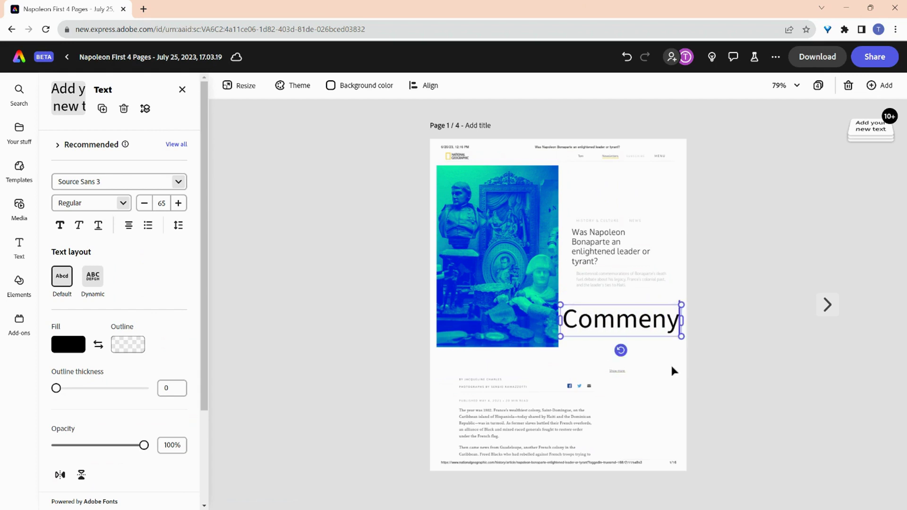
{"action": "key", "text": "BackSpace"}
{"action": "type", "text": "ts"}
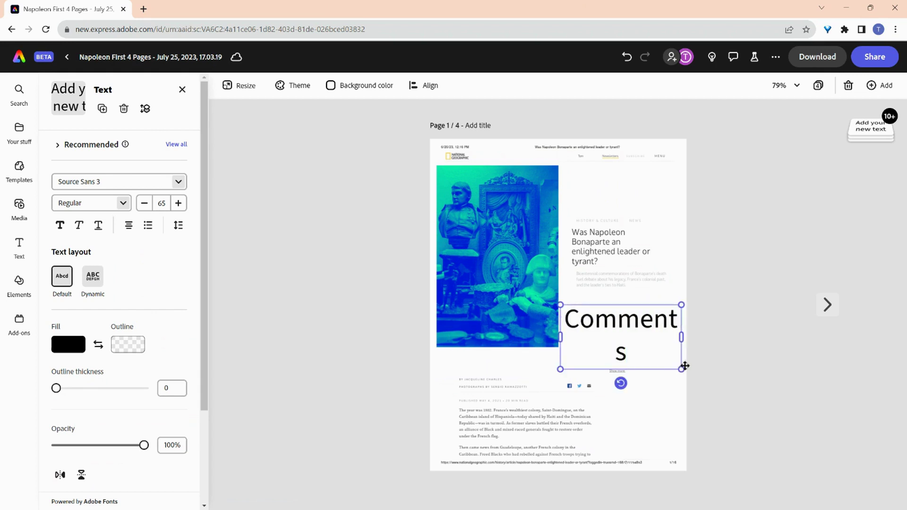
{"action": "left_click_drag", "start_coordinate": [681, 336], "coordinate": [698, 339]}
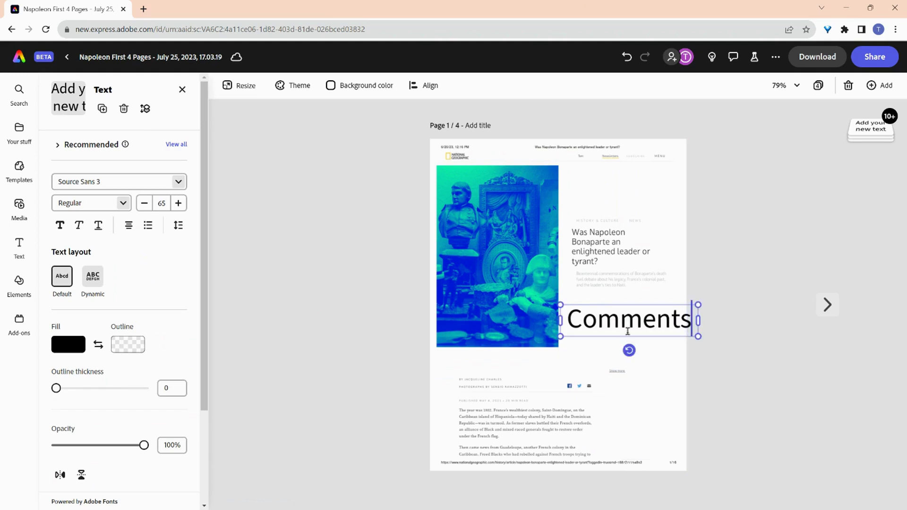
- Drag the Napoleon picture from File Explorer onto page 1
{"action": "left_click", "coordinate": [19, 205]}
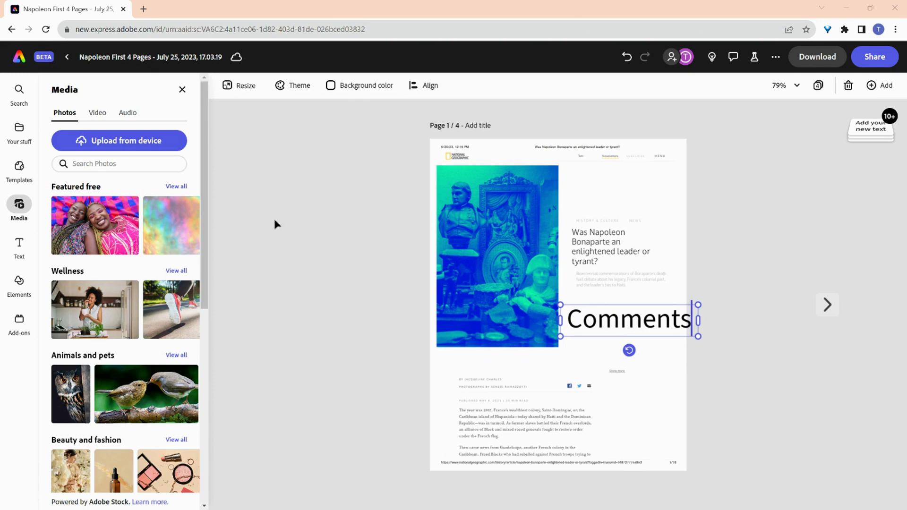
{"action": "key", "text": "super+e"}
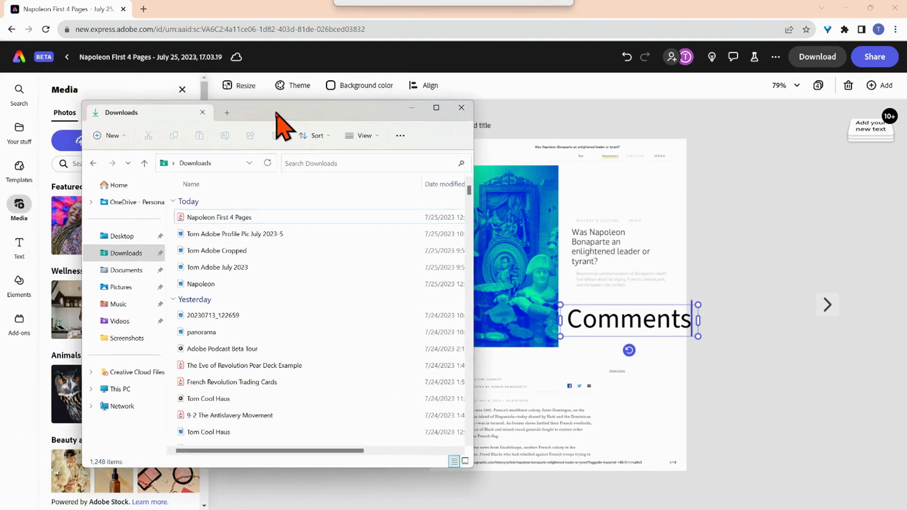
{"action": "left_click_drag", "start_coordinate": [193, 93], "coordinate": [256, 113]}
{"action": "mouse_move", "coordinate": [179, 287]}
{"action": "left_mouse_down"}
{"action": "mouse_move", "coordinate": [286, 301]}
{"action": "mouse_move", "coordinate": [572, 392]}
{"action": "left_mouse_up"}
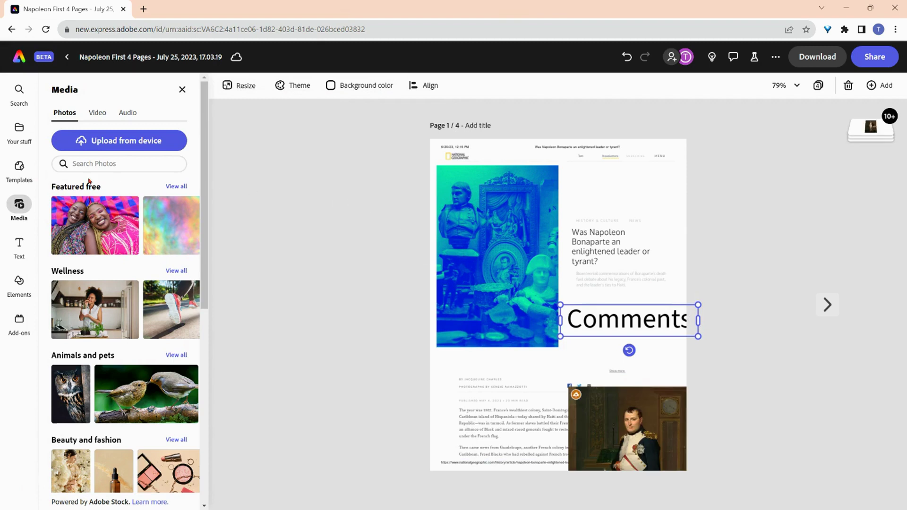
- Shrink the portrait to the lower right and tint it teal with Colorize
{"action": "left_click", "coordinate": [634, 462]}
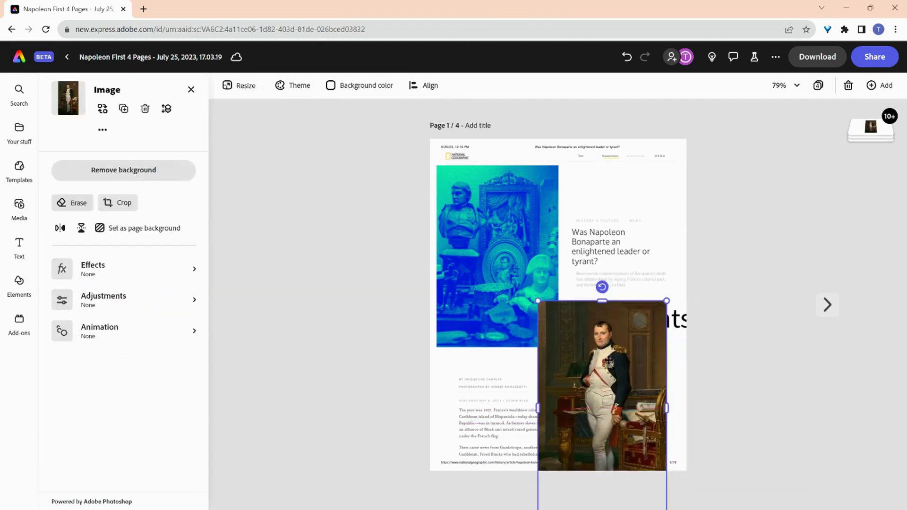
{"action": "left_click_drag", "start_coordinate": [539, 220], "coordinate": [621, 360]}
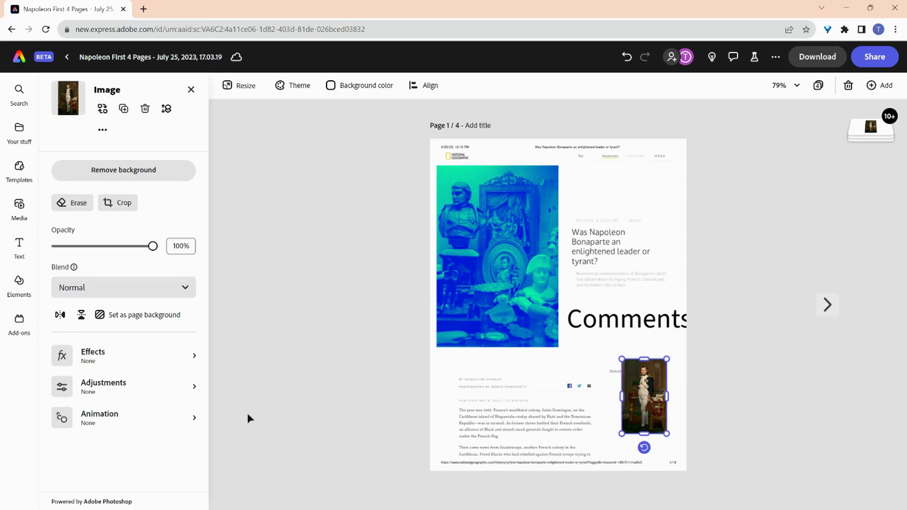
{"action": "left_click", "coordinate": [194, 363]}
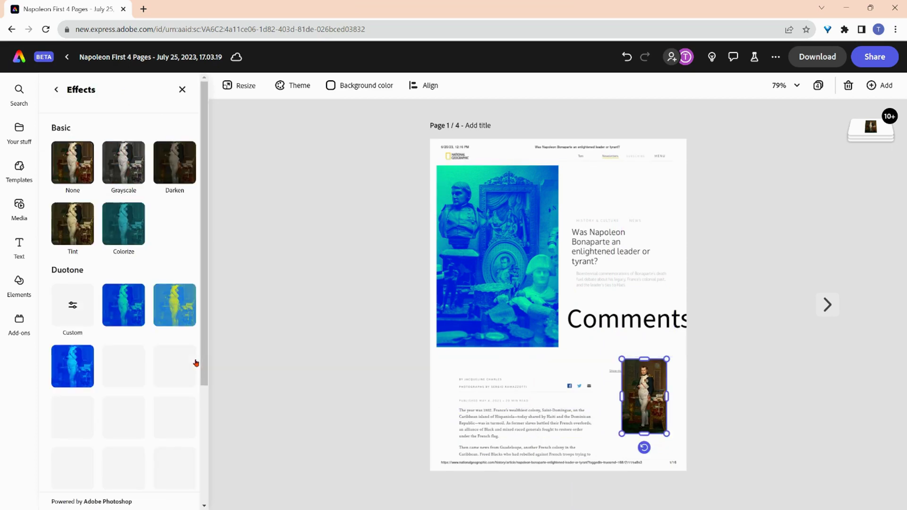
{"action": "left_click", "coordinate": [117, 233]}
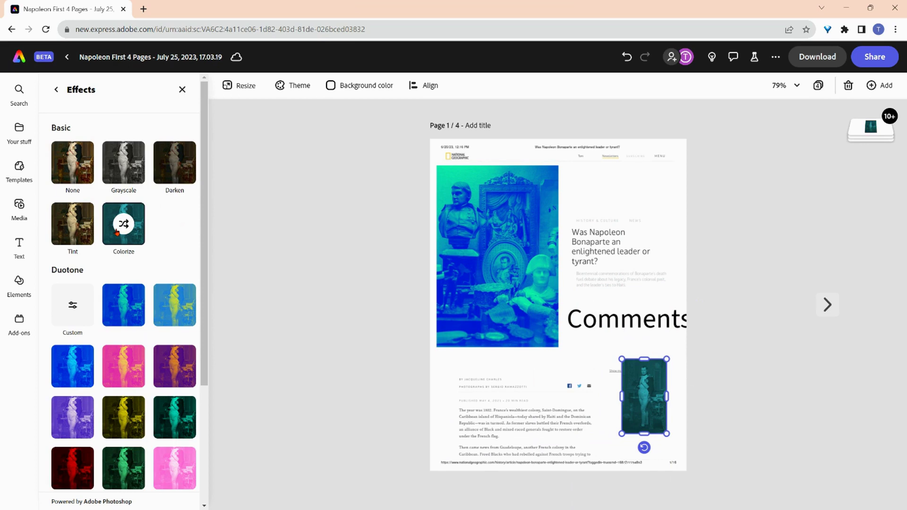
{"action": "left_click", "coordinate": [607, 260]}
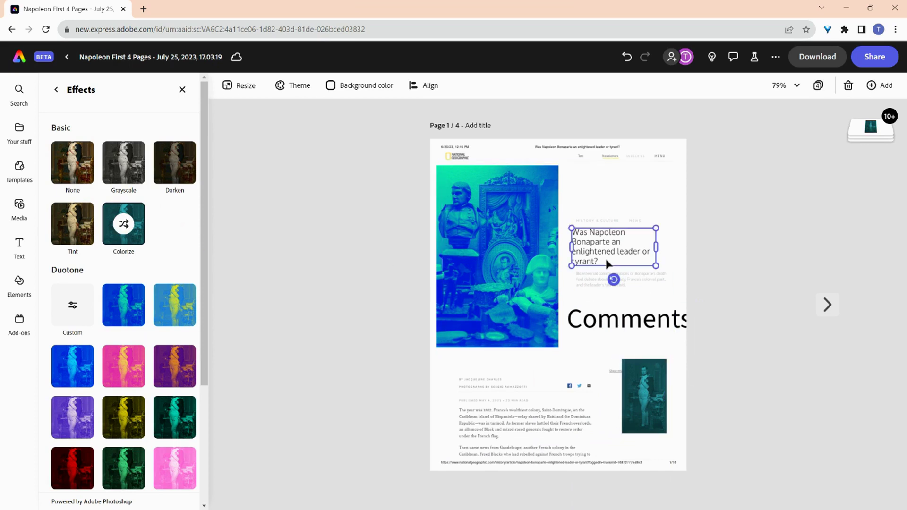
- Set all of the headline text to the Acier BAT Text Gris font
{"action": "key", "text": "ctrl+a"}
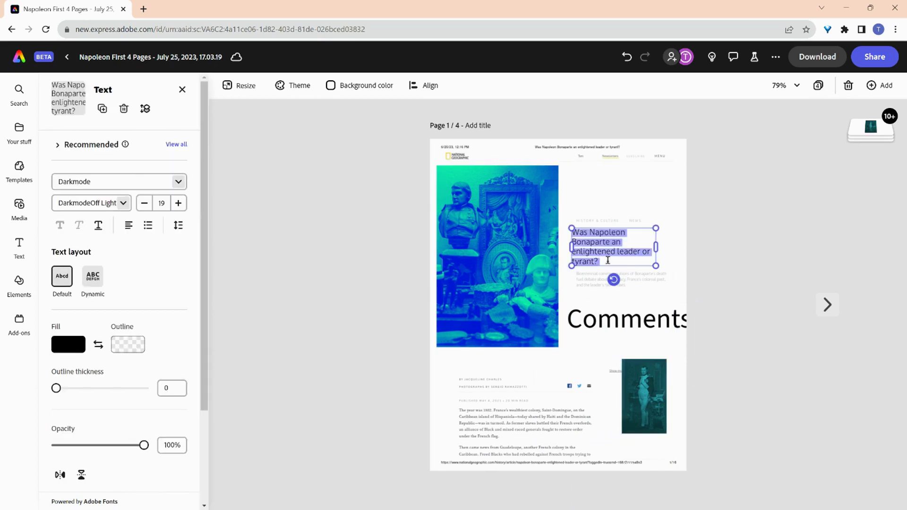
{"action": "left_click", "coordinate": [122, 180]}
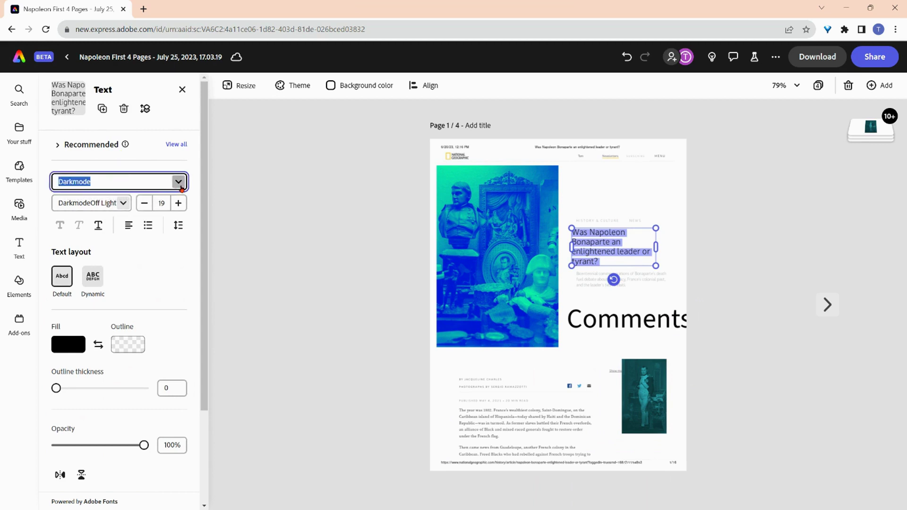
{"action": "left_click", "coordinate": [178, 182]}
{"action": "left_click", "coordinate": [100, 356]}
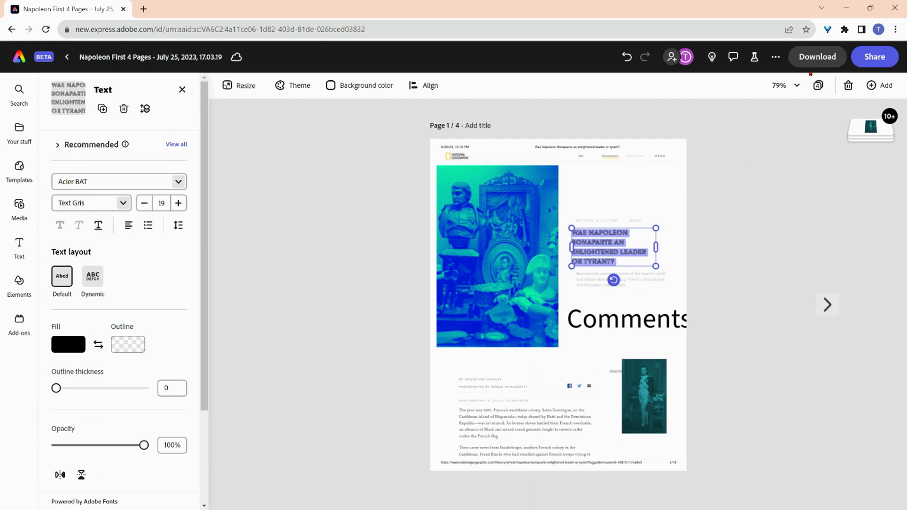
- Briefly check the Share options, then set the page zoom to 100%
{"action": "left_click", "coordinate": [867, 60]}
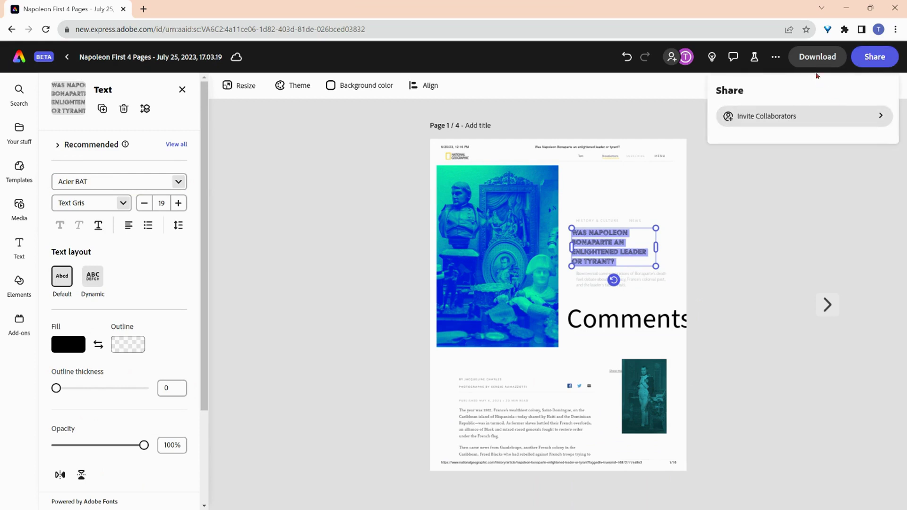
{"action": "left_click", "coordinate": [775, 59]}
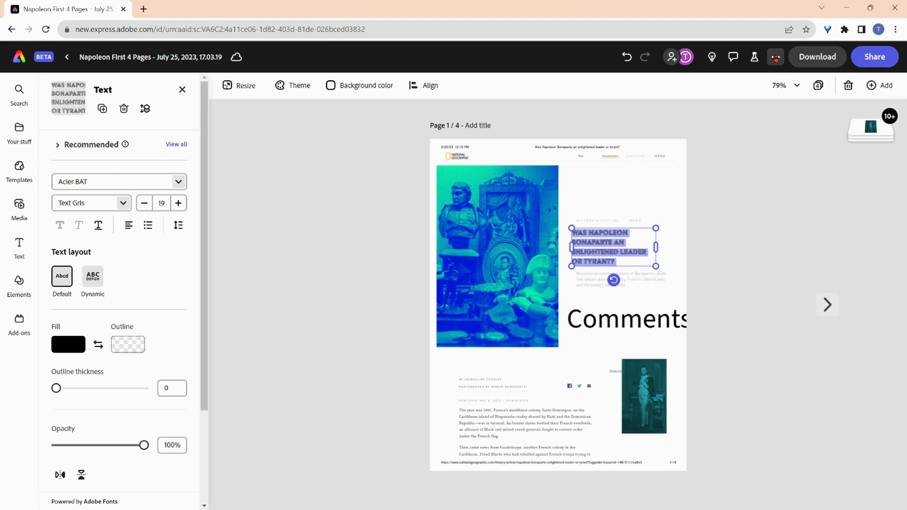
{"action": "left_click", "coordinate": [796, 87]}
{"action": "left_click", "coordinate": [749, 215]}
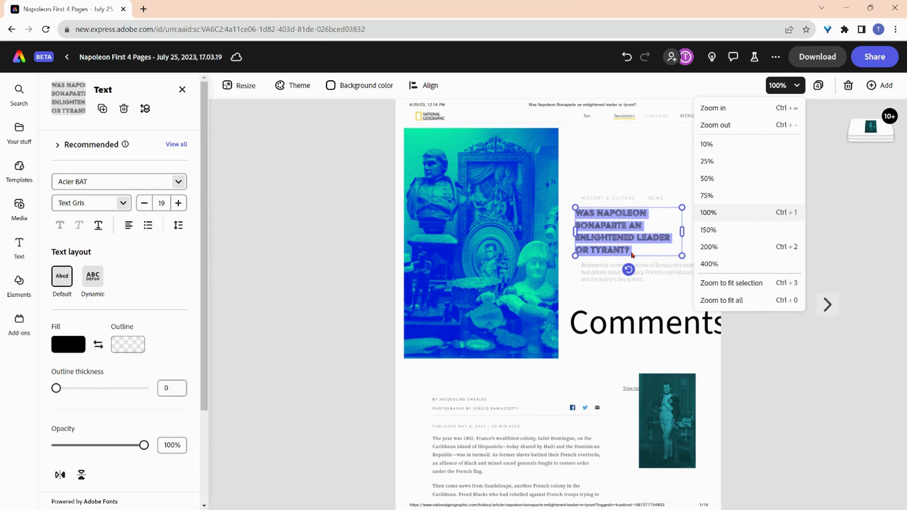
- Delete the two shapes covering the death-date caption and move the caption up beneath the duotone photo
{"action": "left_click", "coordinate": [573, 409]}
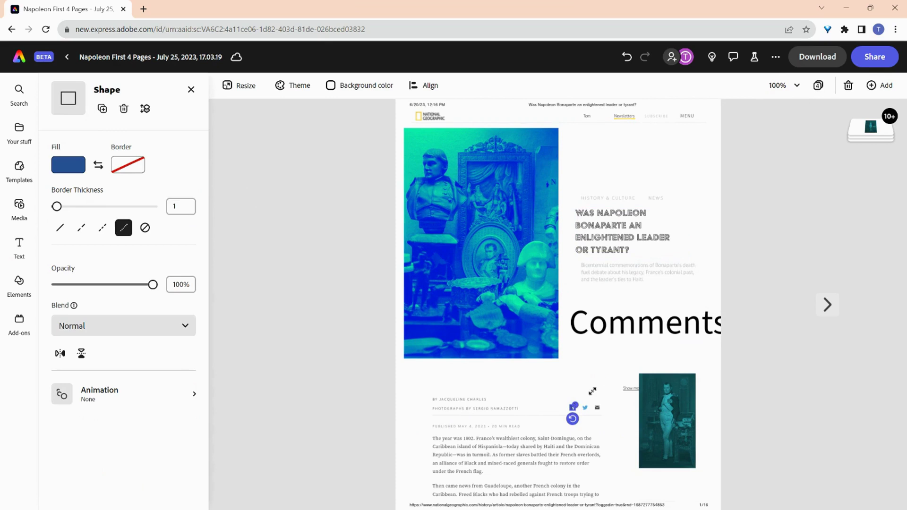
{"action": "key", "text": "Delete"}
{"action": "left_click", "coordinate": [591, 412]}
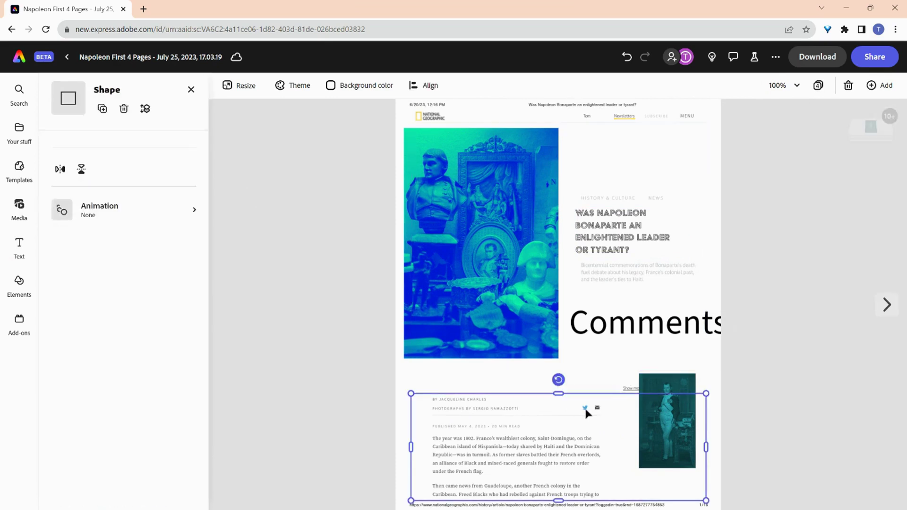
{"action": "key", "text": "Delete"}
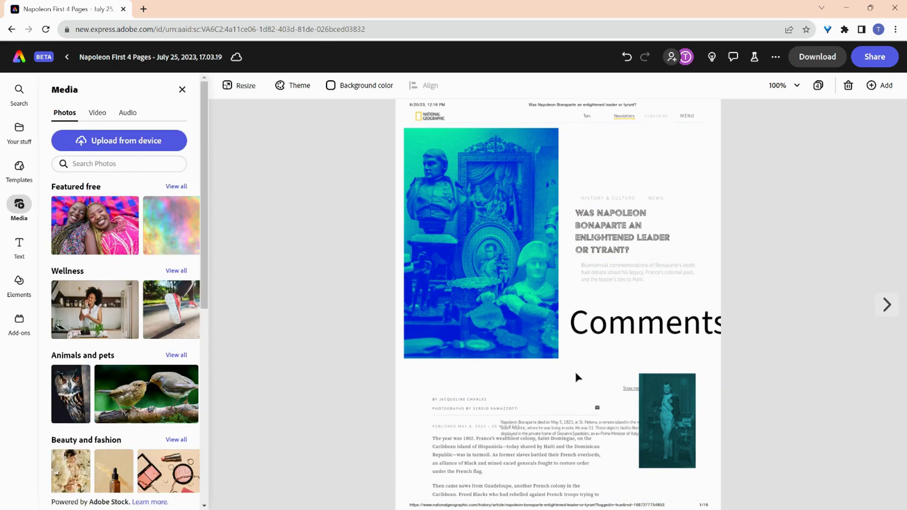
{"action": "mouse_move", "coordinate": [584, 432]}
{"action": "left_mouse_down"}
{"action": "mouse_move", "coordinate": [555, 373]}
{"action": "mouse_move", "coordinate": [524, 380]}
{"action": "left_mouse_up"}
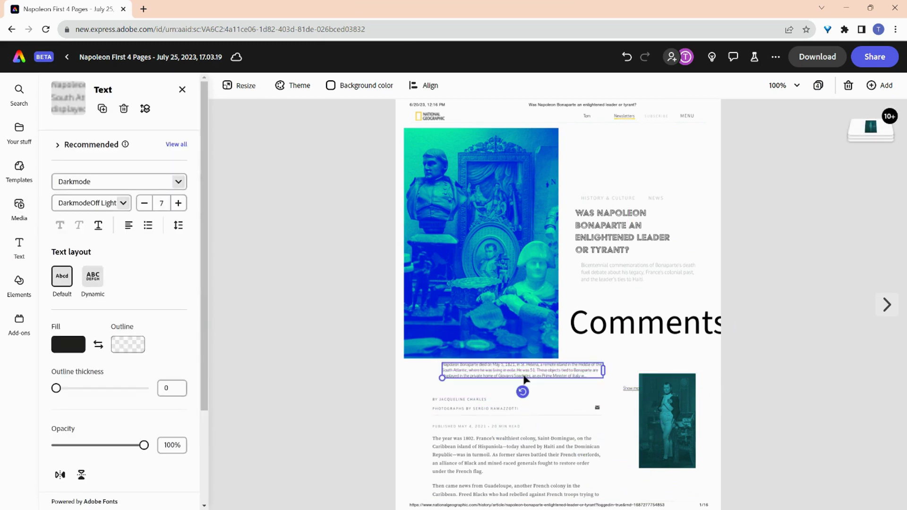